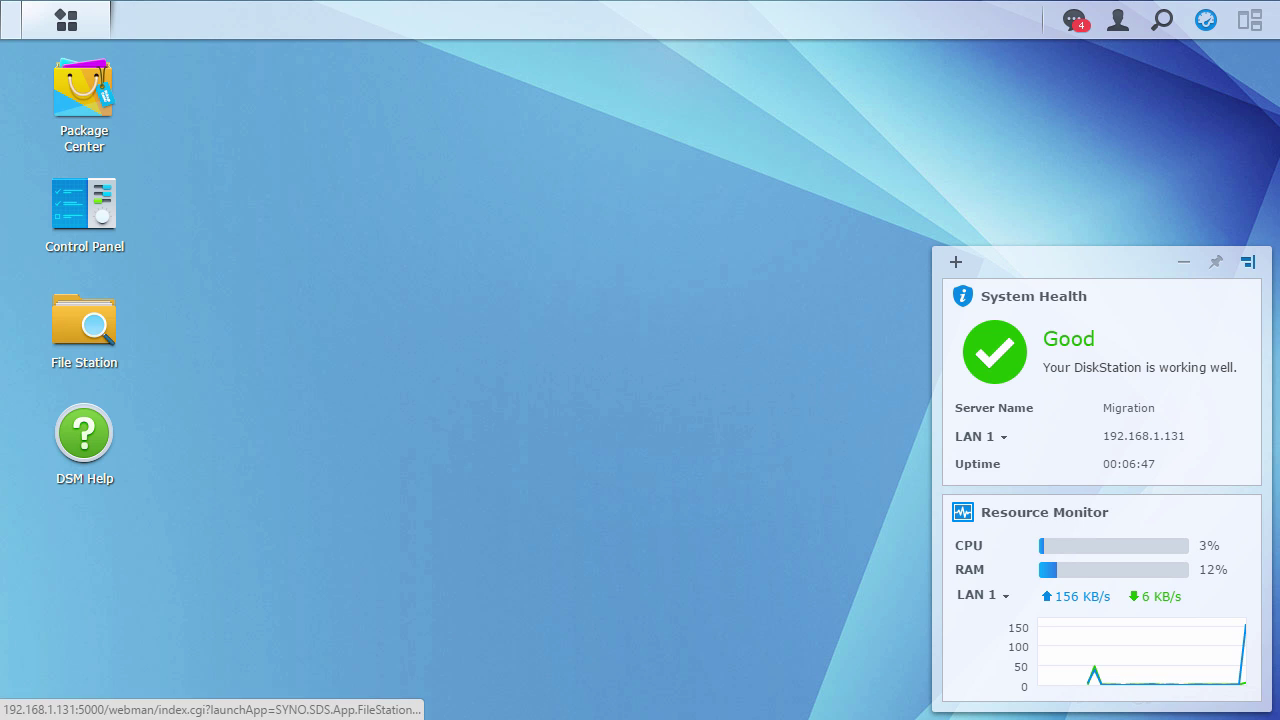
Confirm in Control Panel's Update & Restore that the old NAS runs up-to-date DSM 5.2-5644 Update 3.
left_click(66, 198)
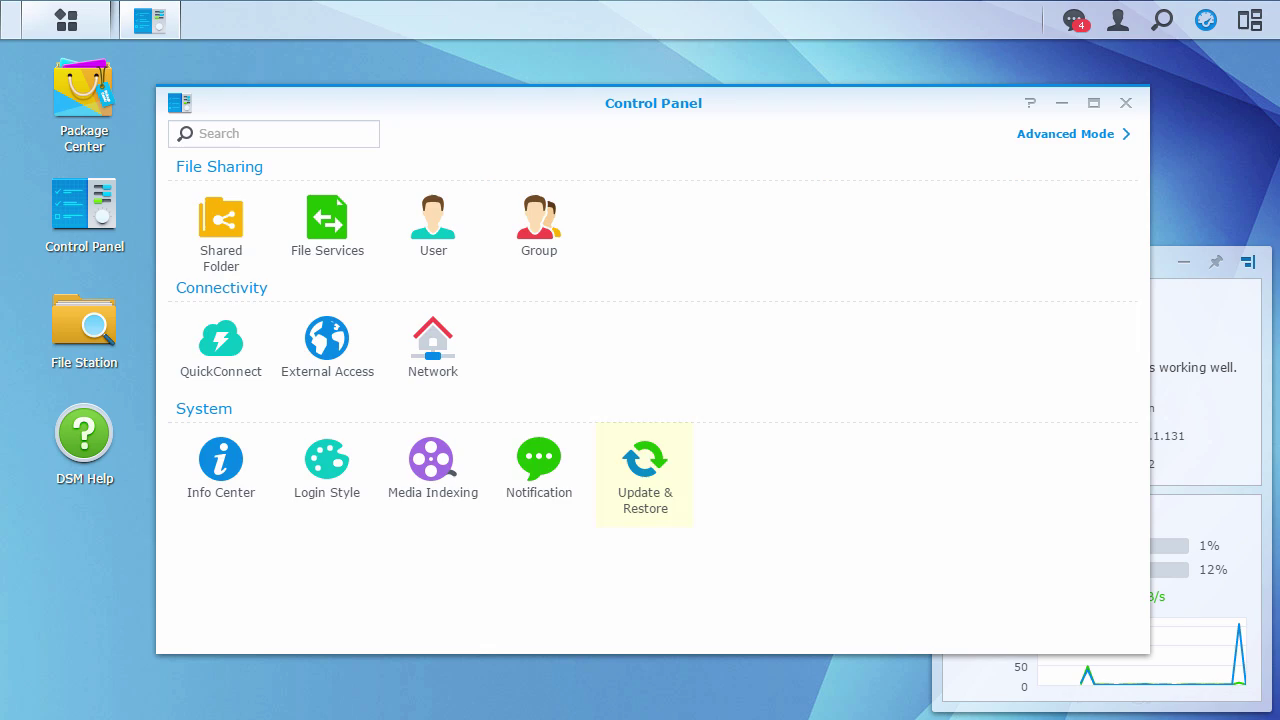
left_click(644, 460)
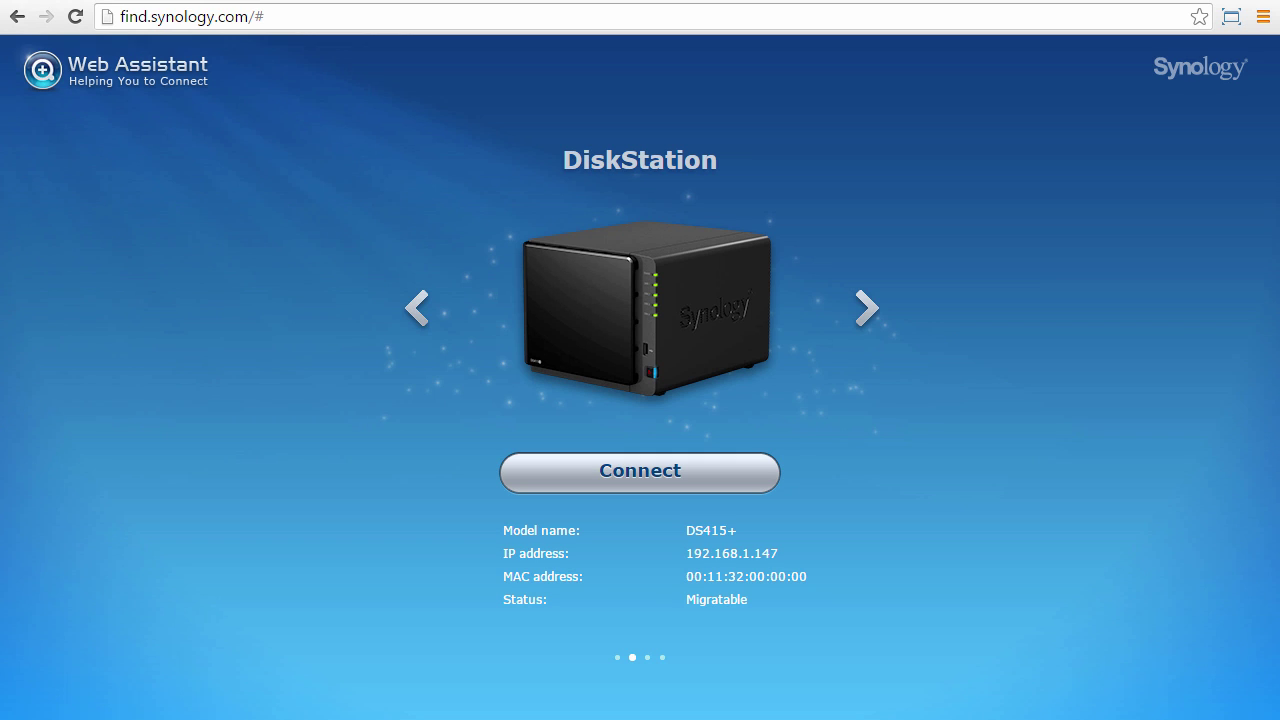
Connect to the DS415+, choose Migration to keep files and most settings, and install DSM.
left_click(708, 458)
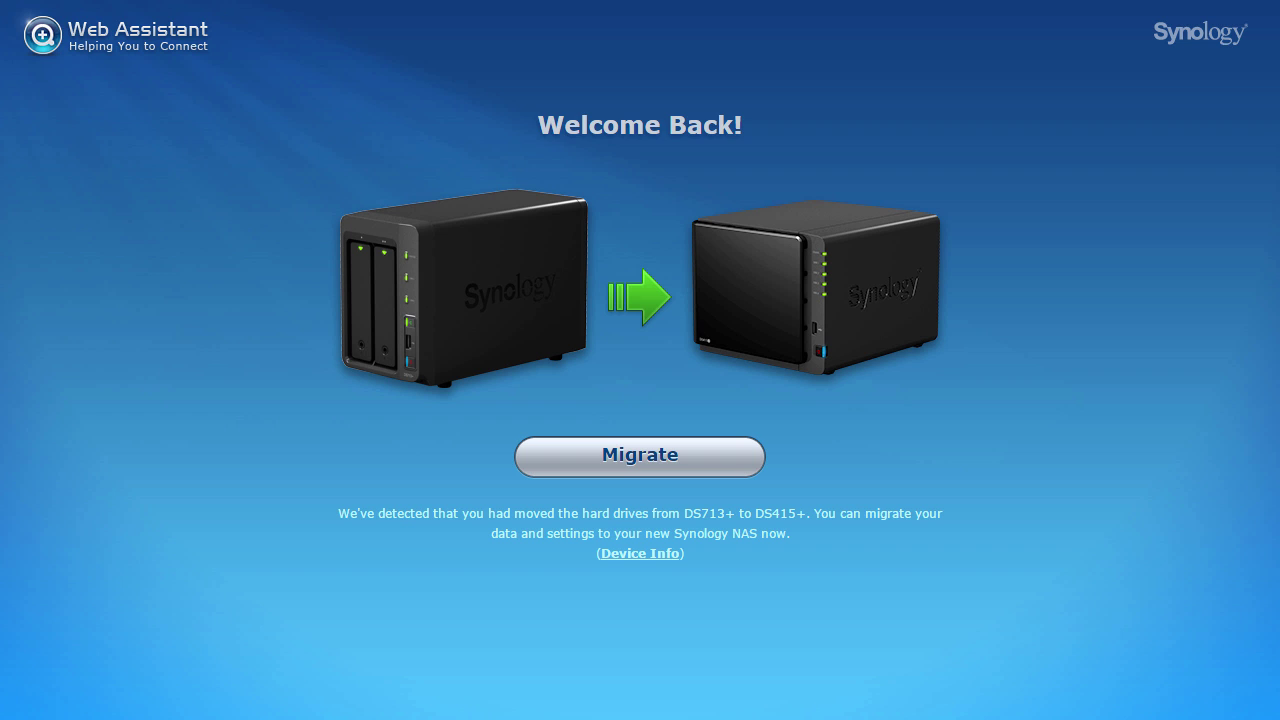
left_click(707, 463)
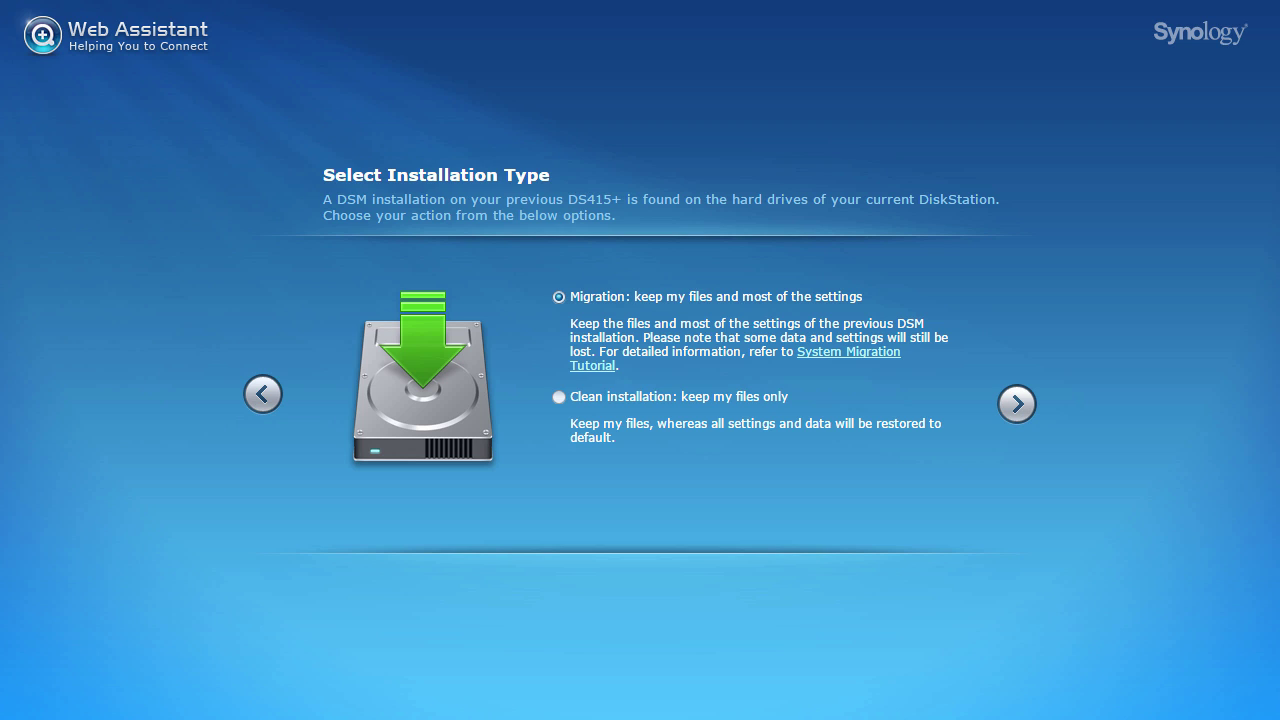
left_click(1017, 404)
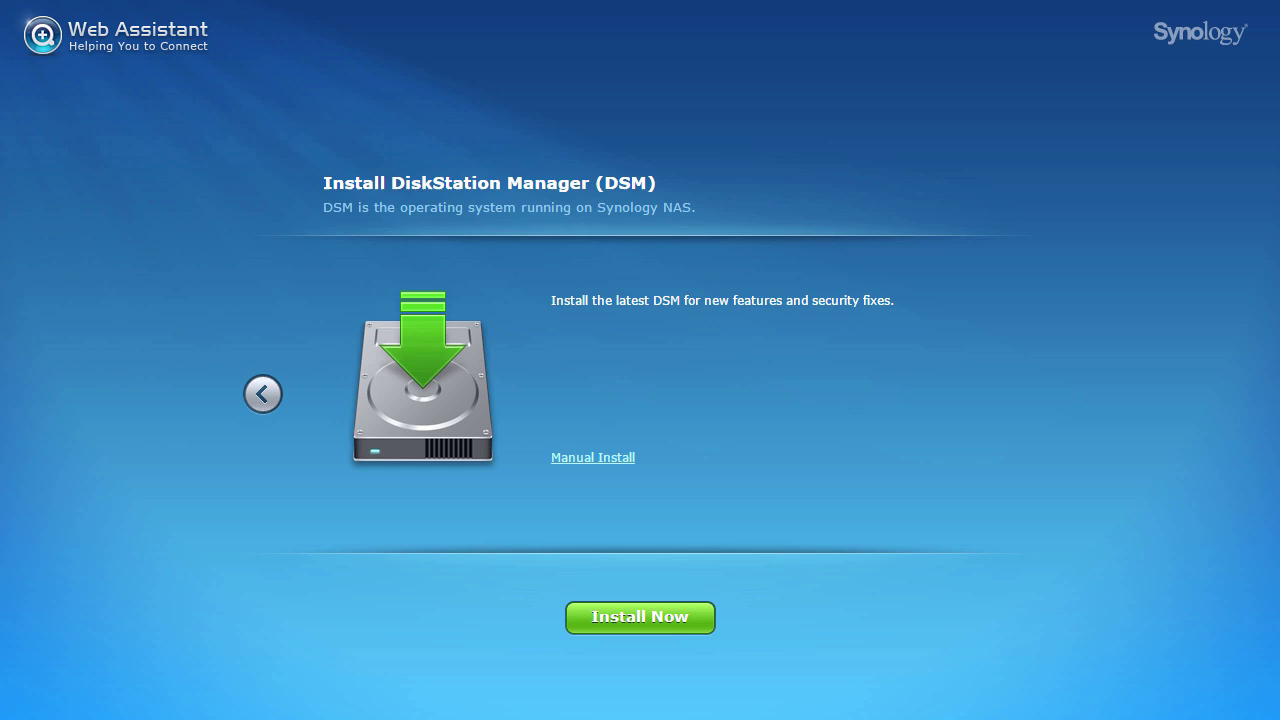
left_click(671, 628)
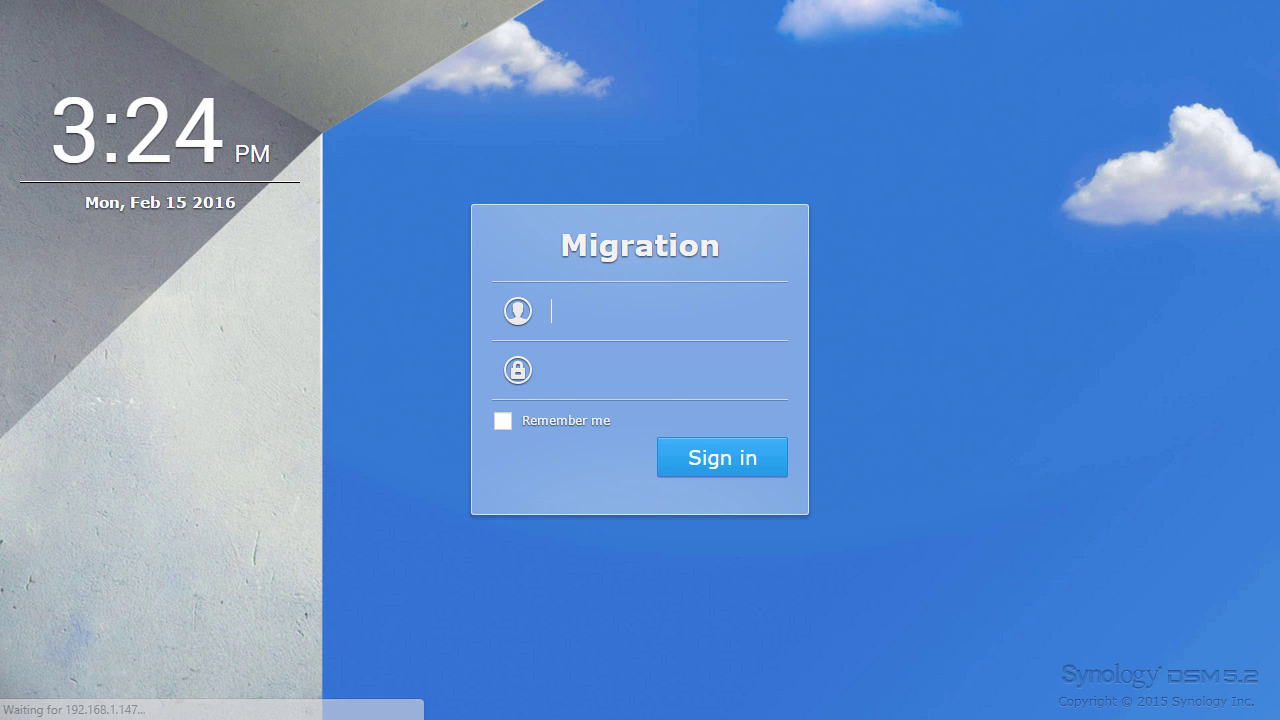
Sign in to the migrated DS415+ with the admin account and its password.
type("admin")
key("Tab")
type("**********")
key("Return")
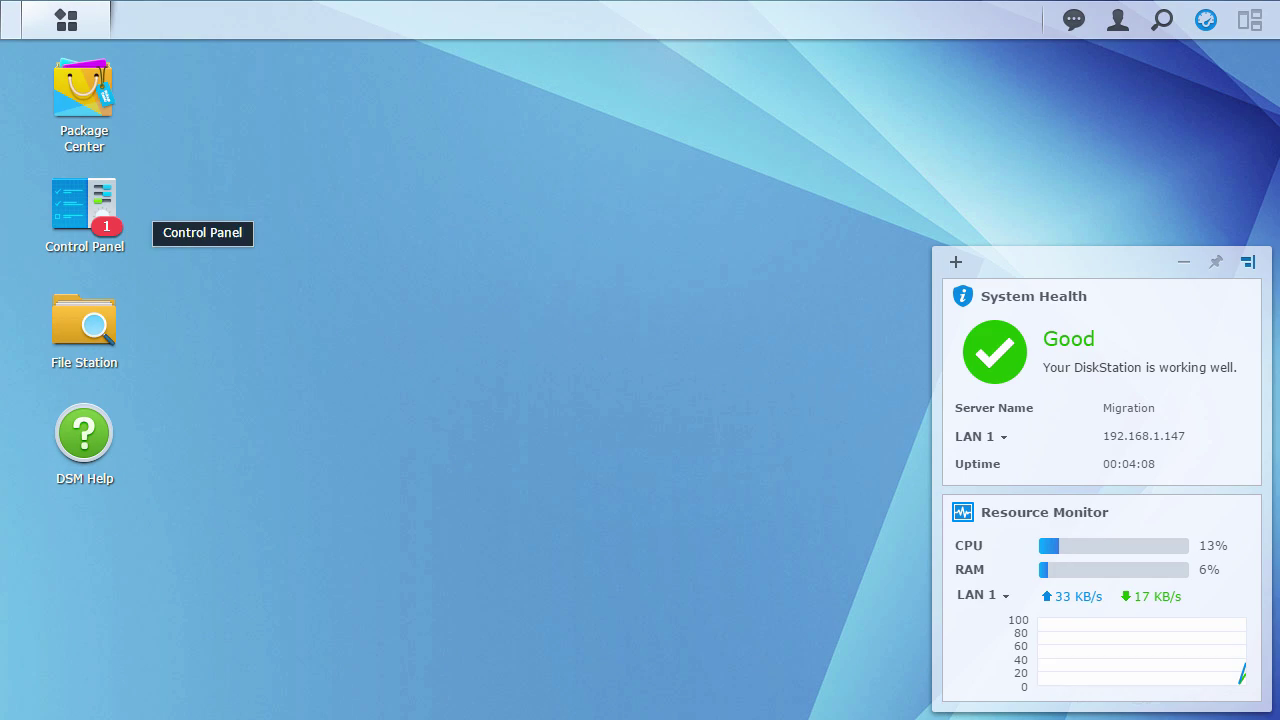
In Storage Manager, review the volume and drive list, then open Disk 3's S.M.A.R.T. test.
left_click(66, 20)
left_click(393, 287)
left_click(86, 253)
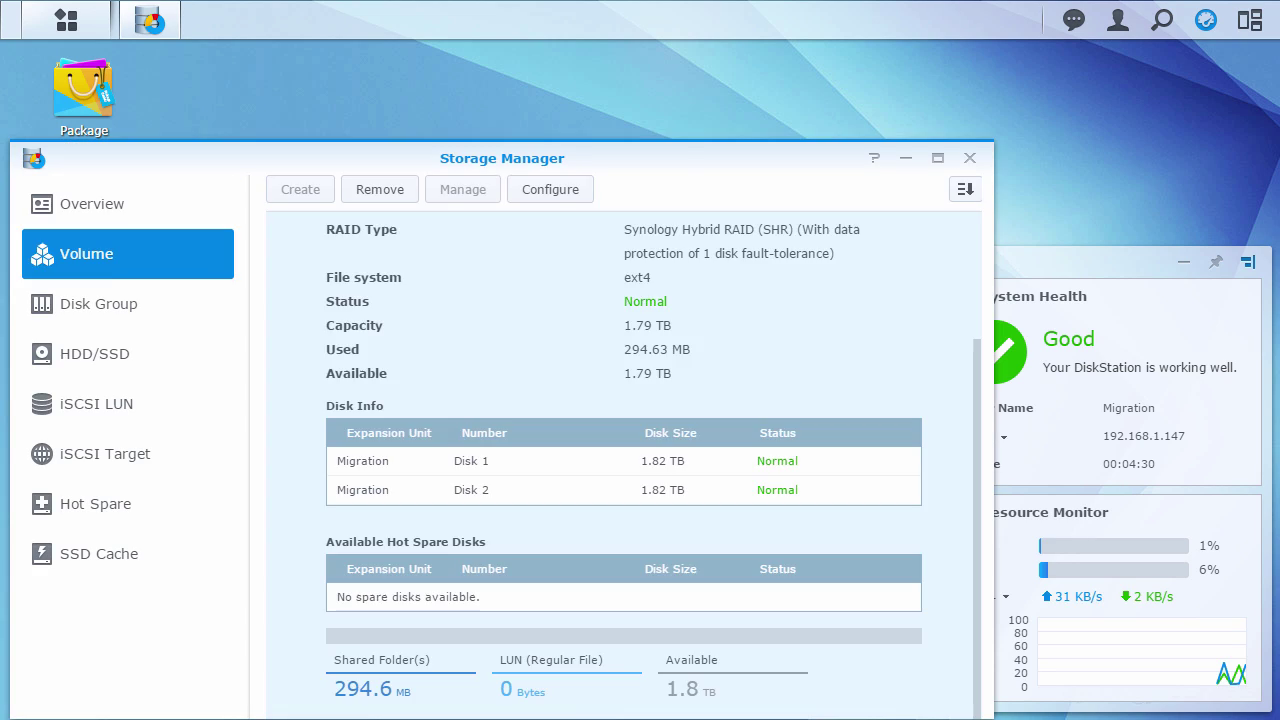
left_click_drag(680, 163, 812, 99)
left_click(288, 284)
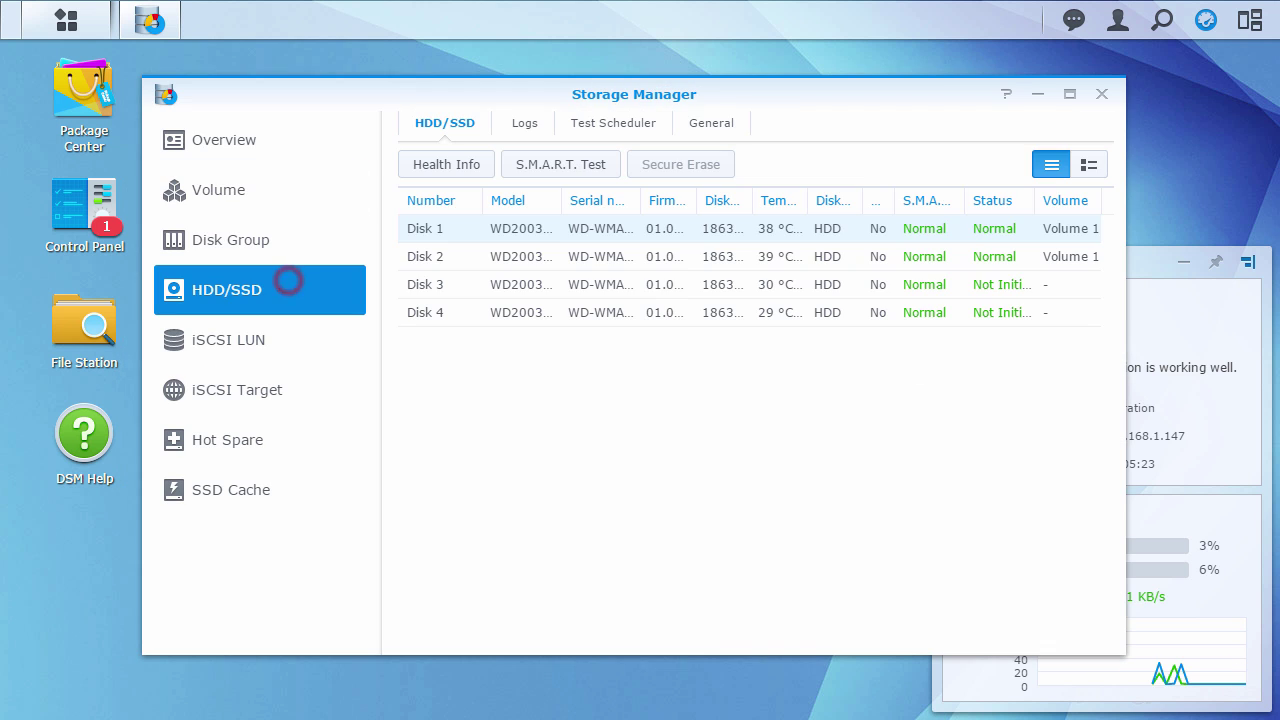
left_click(829, 285)
left_click(578, 163)
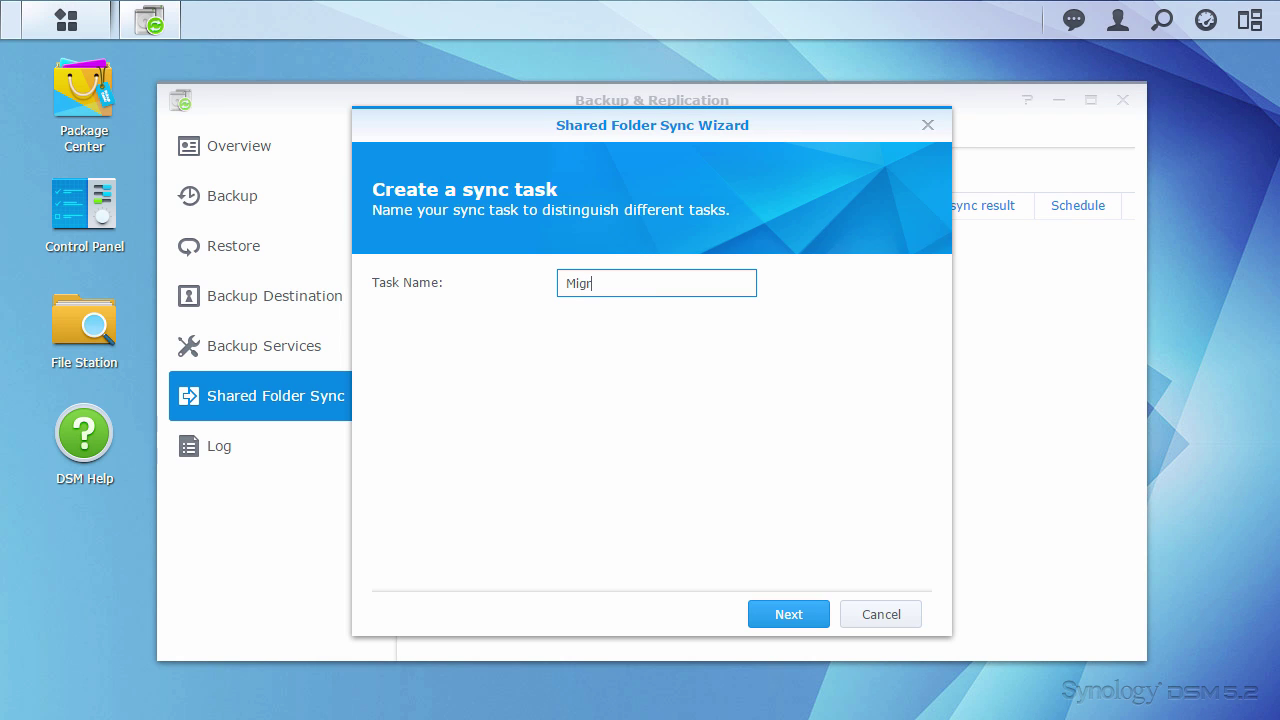
Name the sync task Migration, select the av_backup folder, and accept the same-name renaming notice.
left_click(782, 607)
left_click(422, 314)
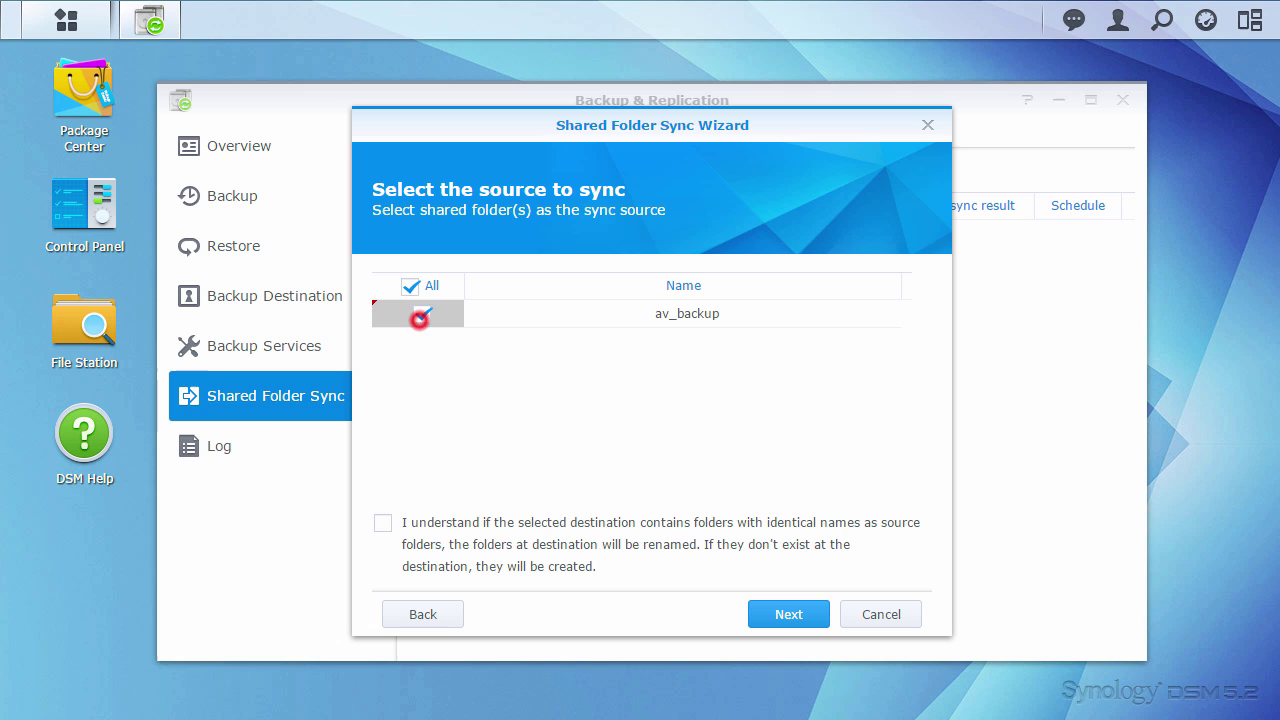
left_click(383, 523)
left_click(812, 612)
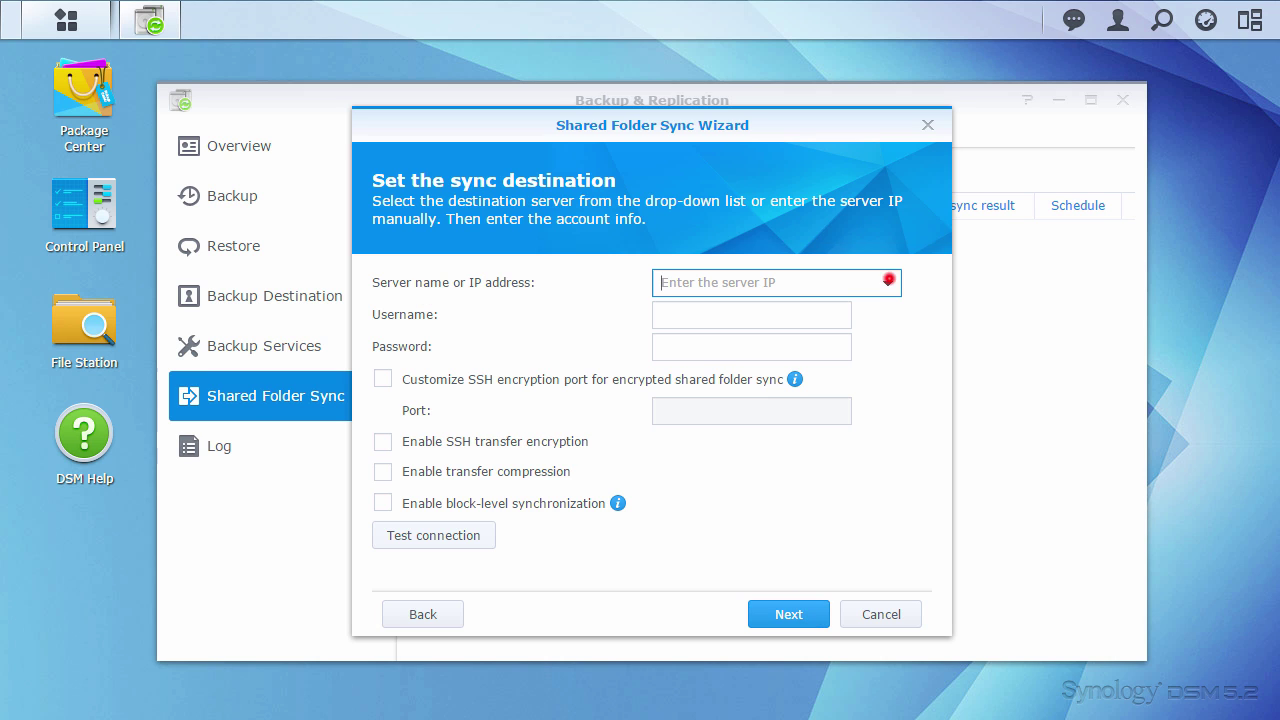
Set the destination to the Migration (192.168.1.147) server and enter its account username and password.
left_click(888, 282)
left_click(846, 340)
left_click(742, 318)
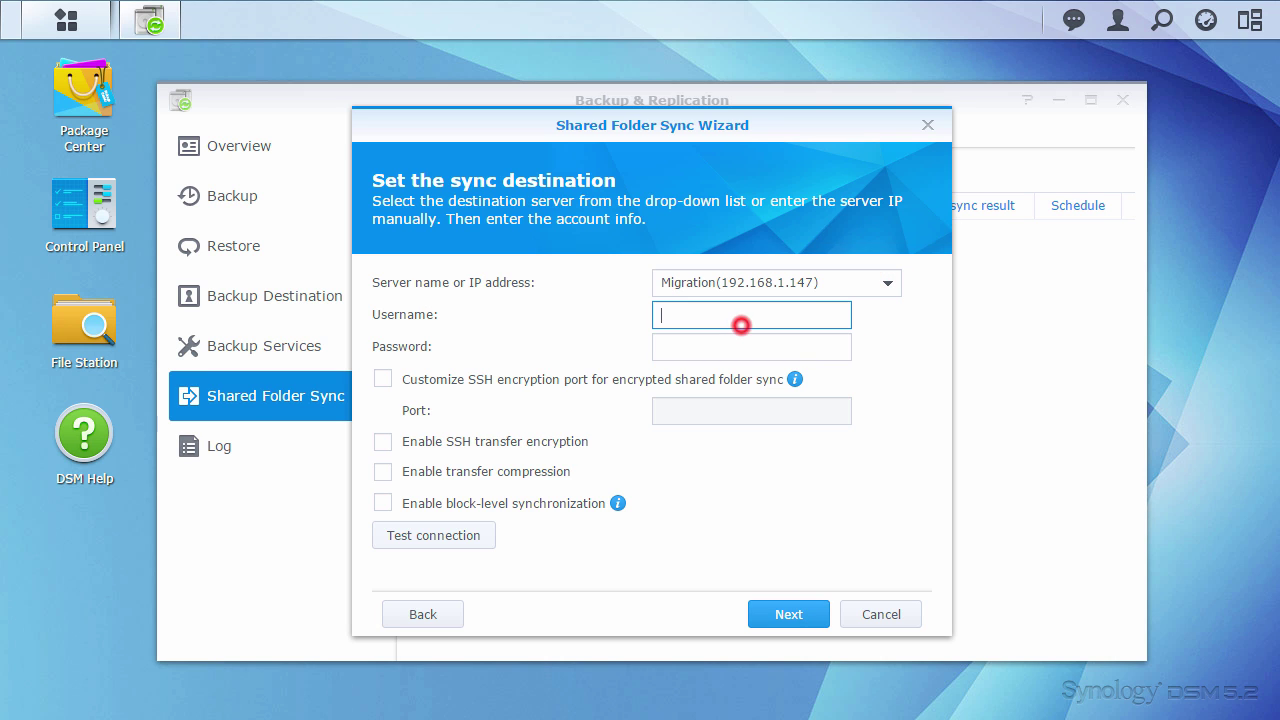
key("Tab")
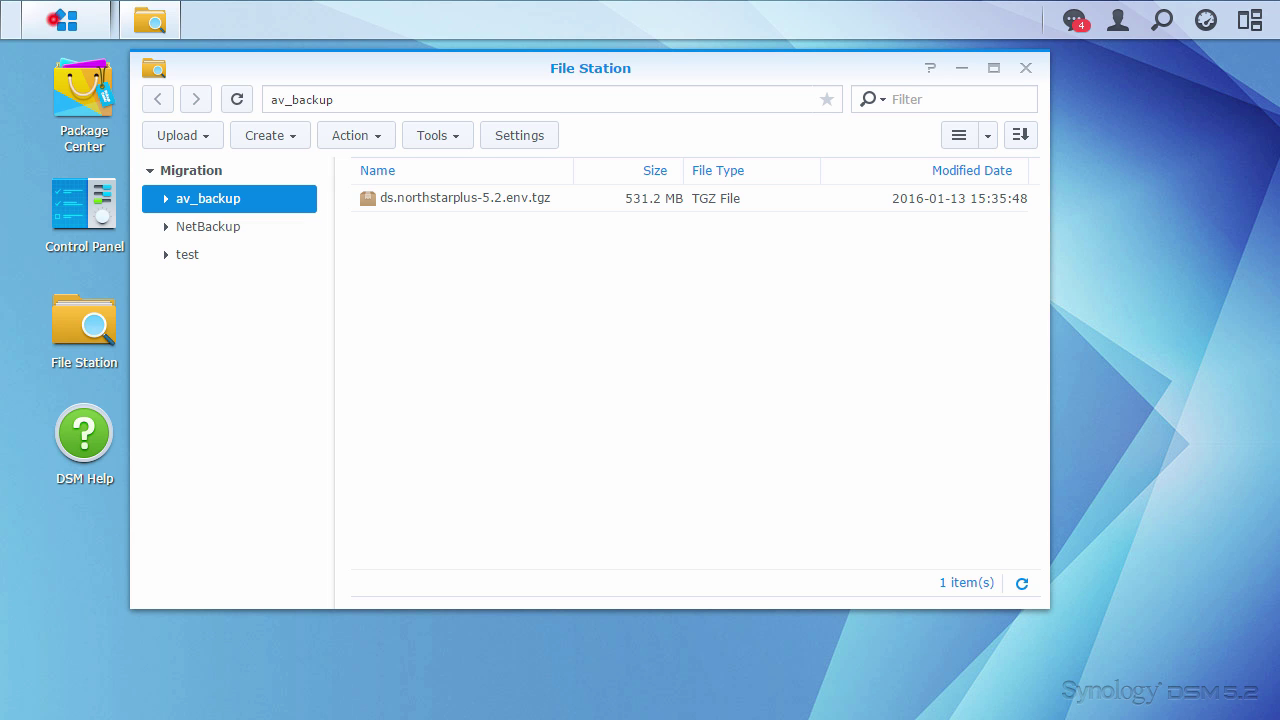
Browse to the av_backup folder on the usbshare1 USB drive.
left_click(66, 20)
left_click(399, 287)
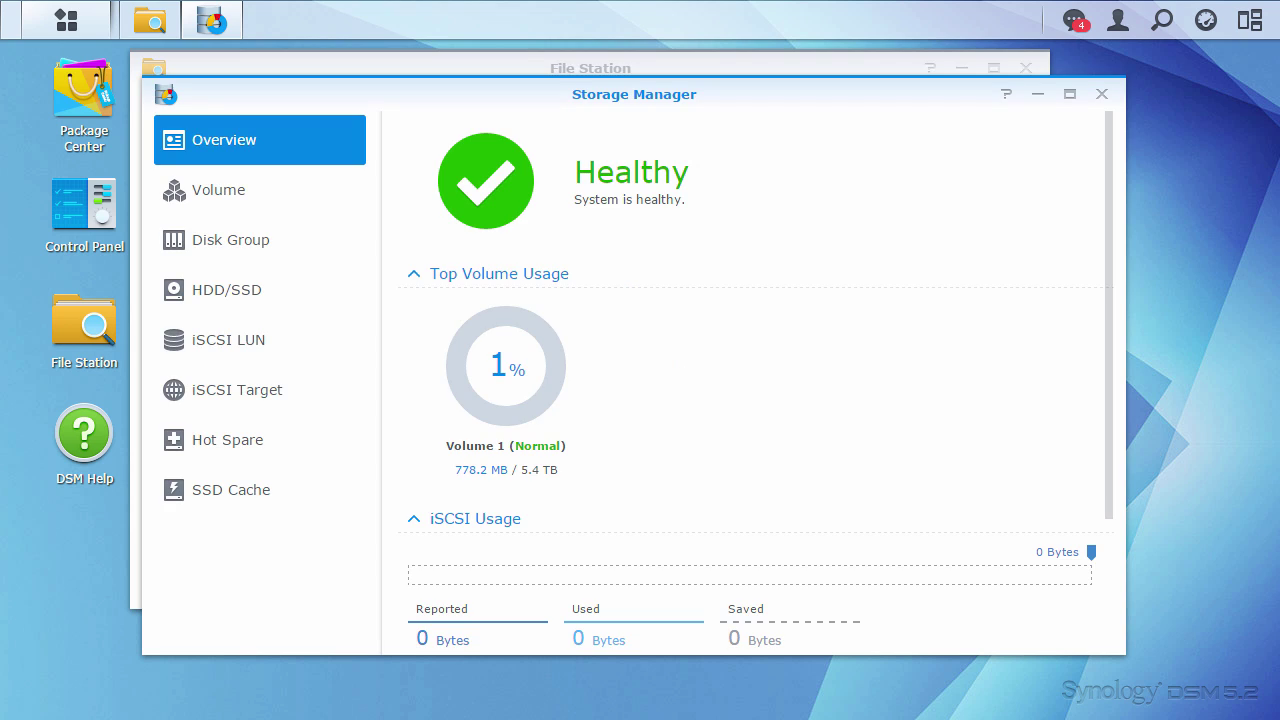
left_click(226, 289)
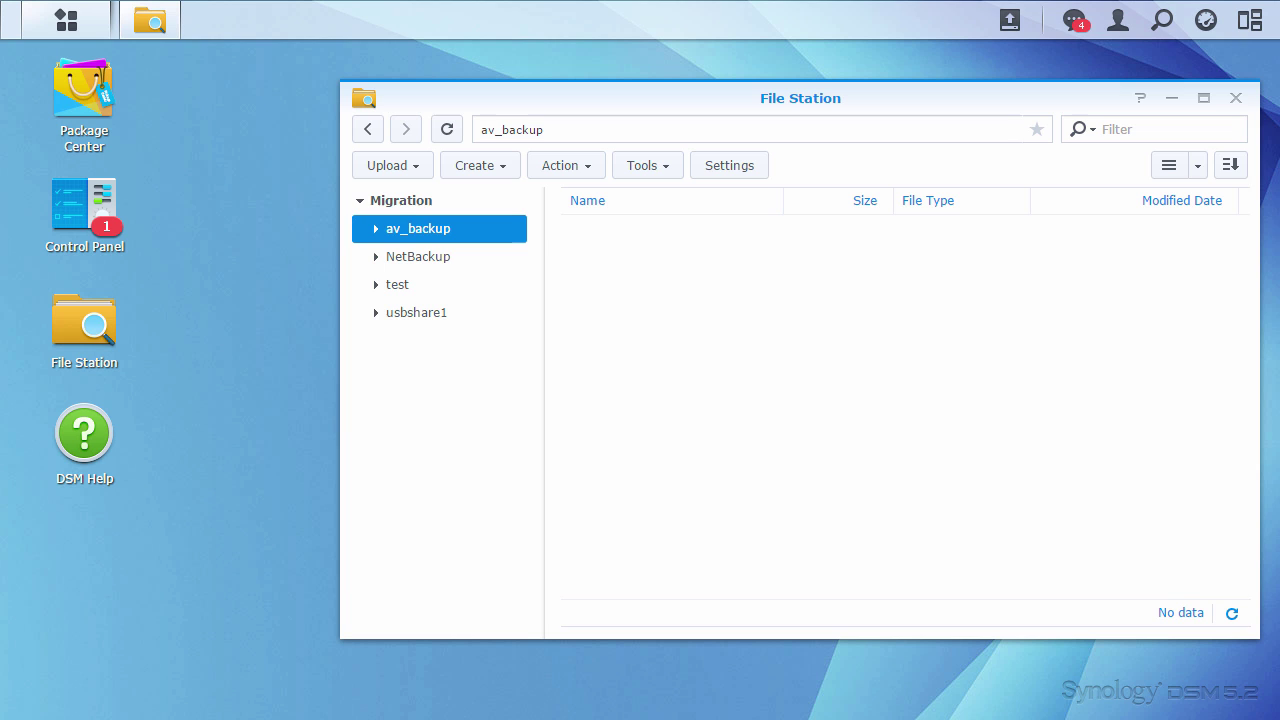
left_click(440, 313)
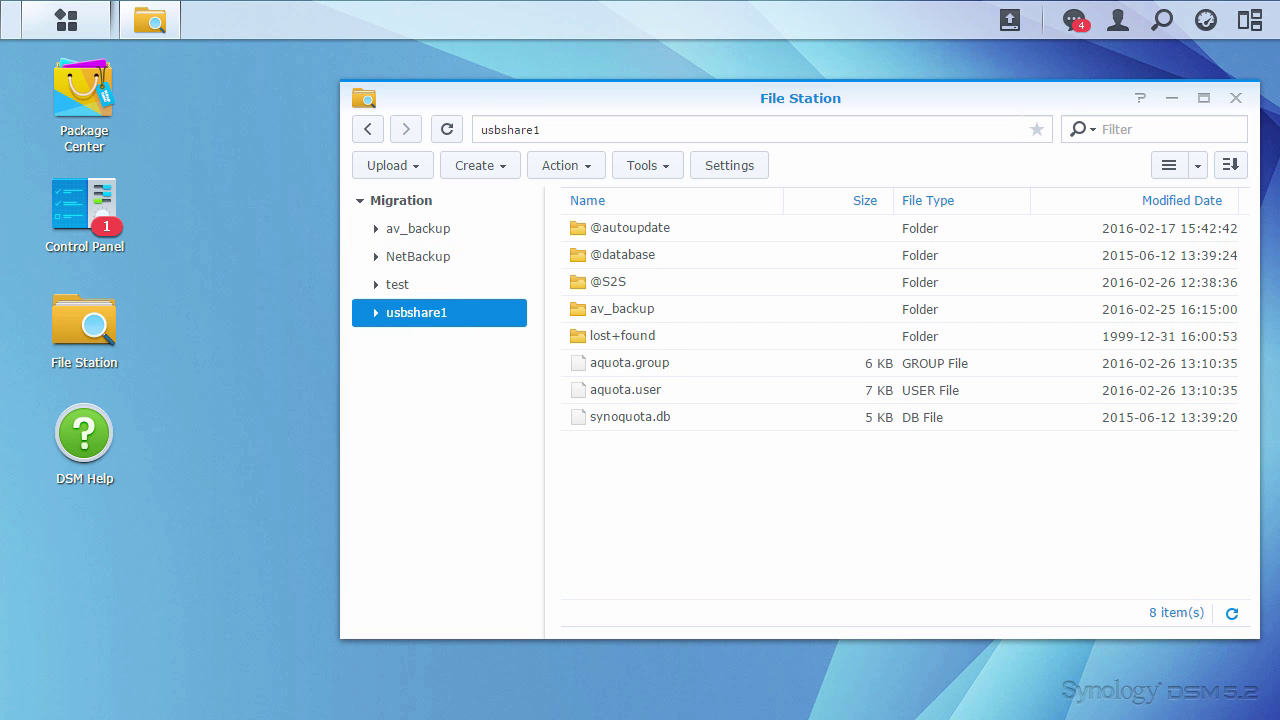
double_click(600, 308)
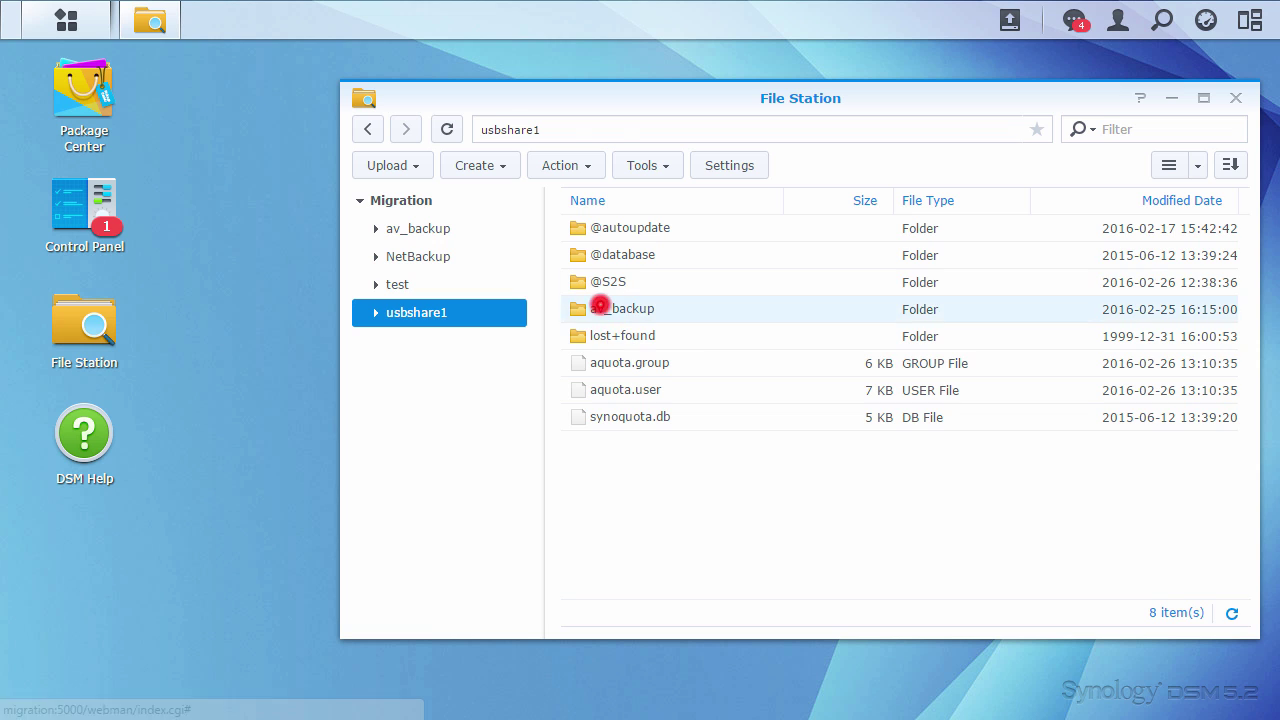
Copy ds.northstarplus-5.2.env.tgz into the NAS's own av_backup share, skipping existing files.
right_click(728, 258)
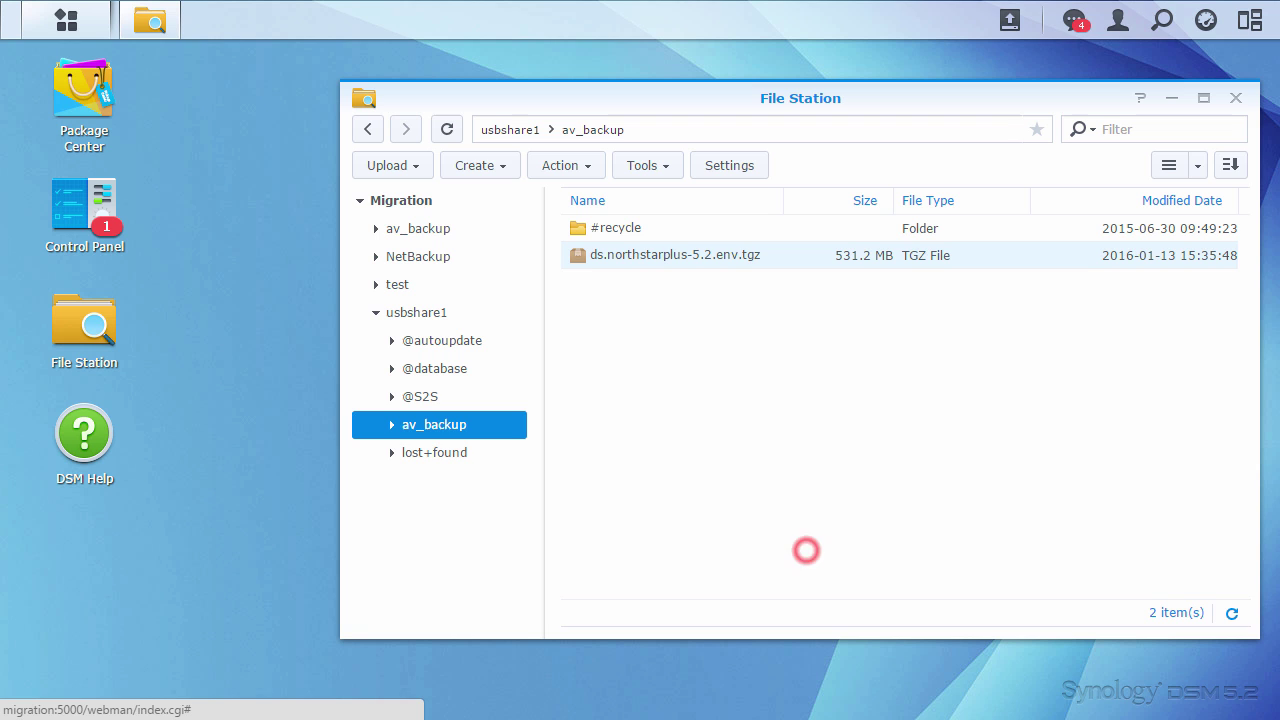
left_click(491, 228)
right_click(659, 283)
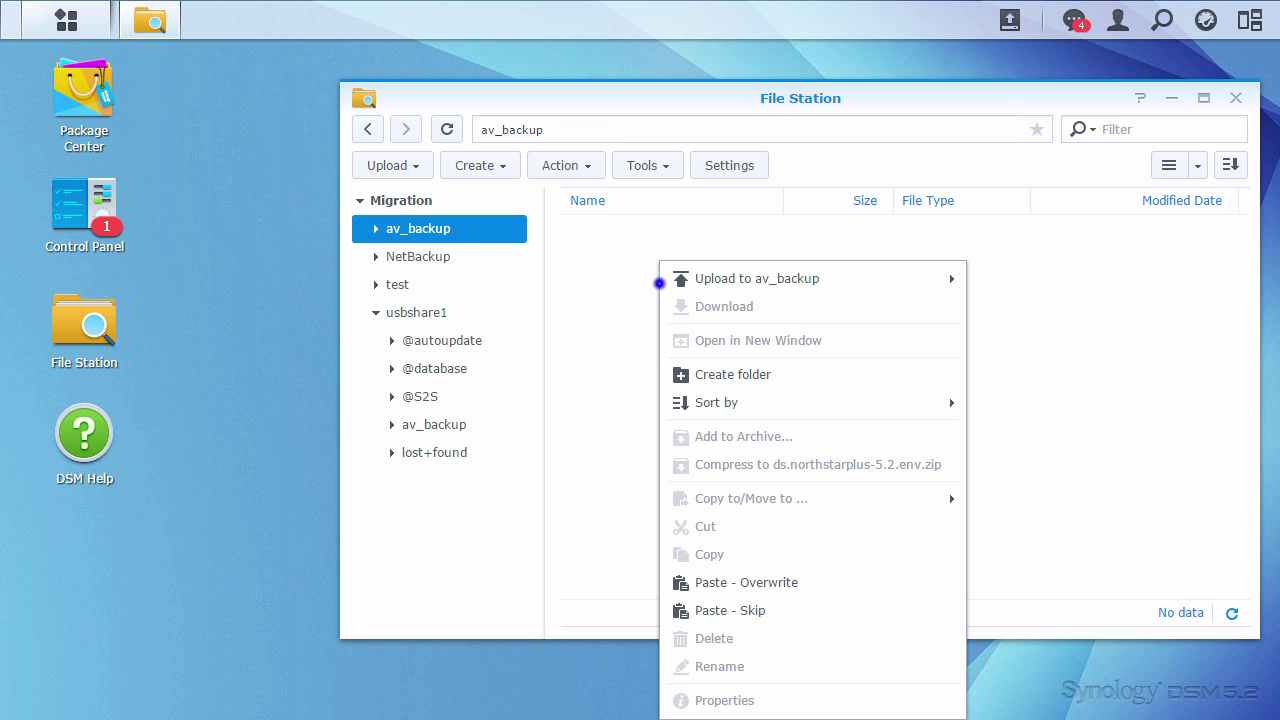
left_click(724, 607)
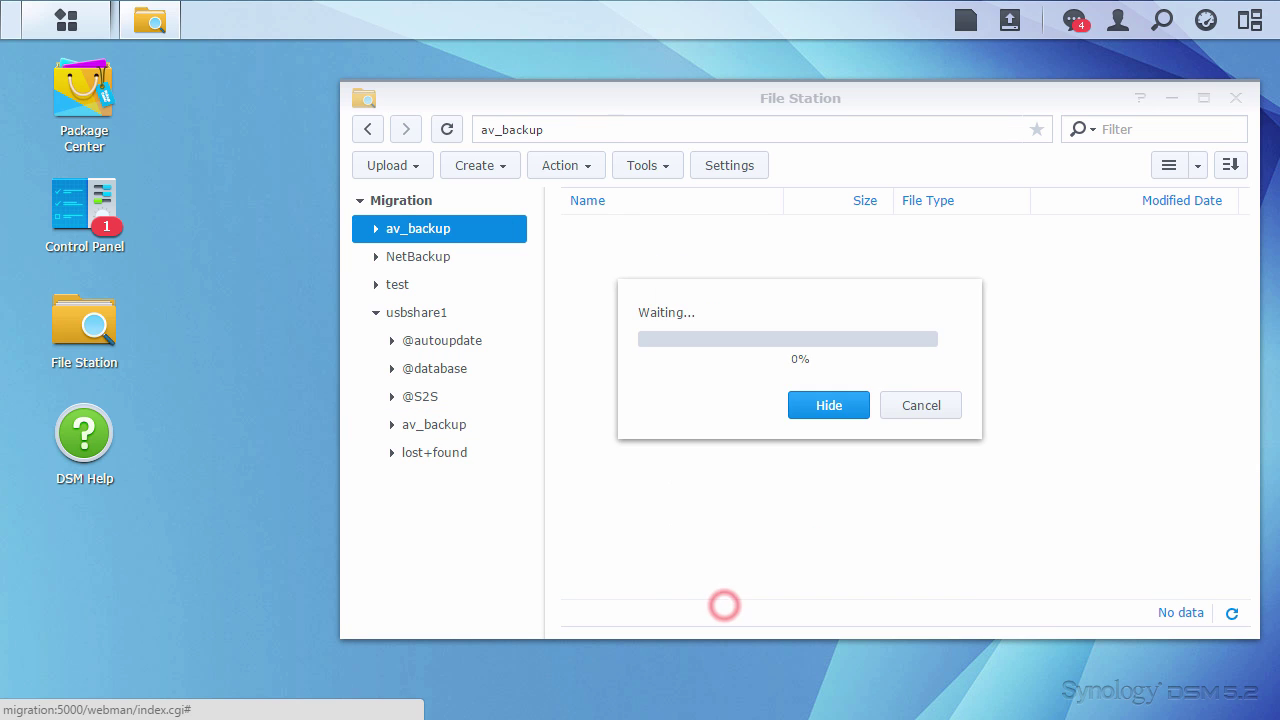